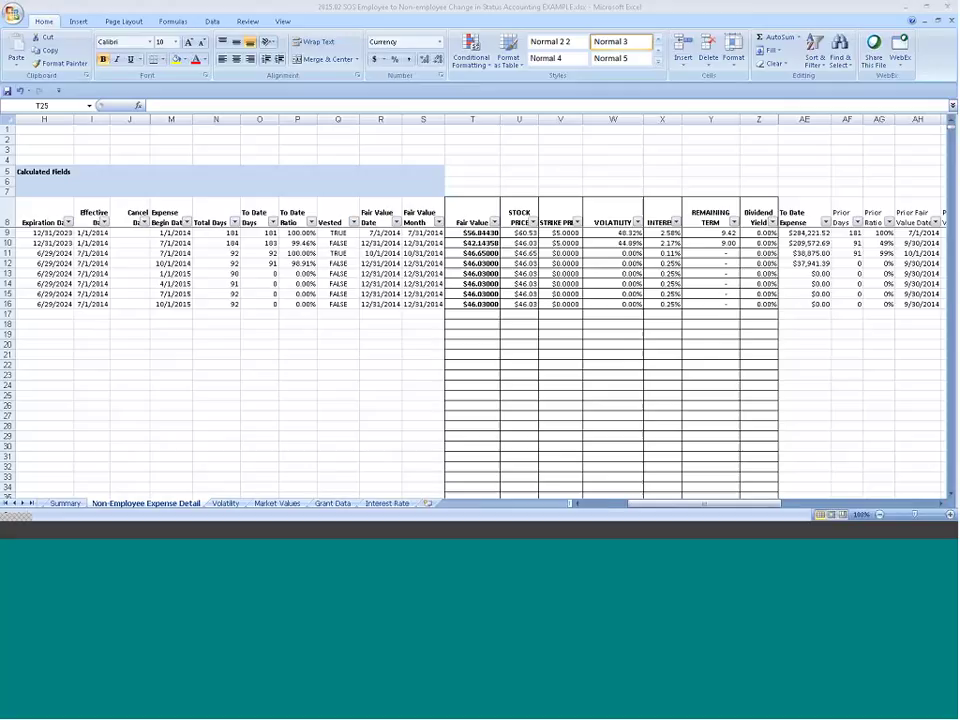
- Review the Type lookup formula in C9 and its result in C11
click(595, 507)
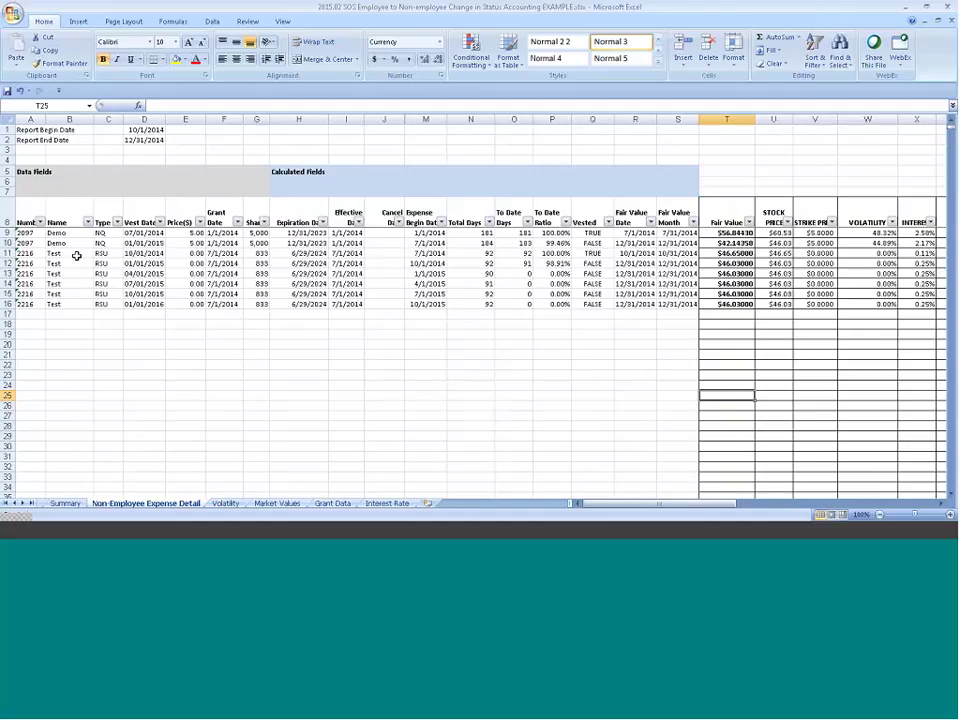
click(109, 233)
click(106, 255)
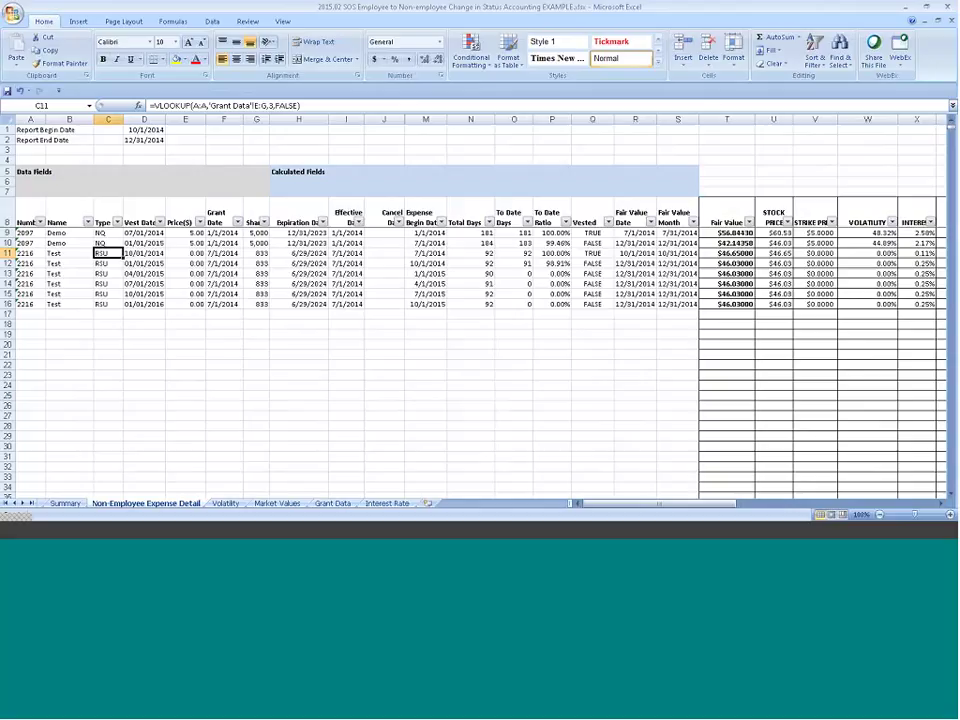
scroll(705, 360, right, 4)
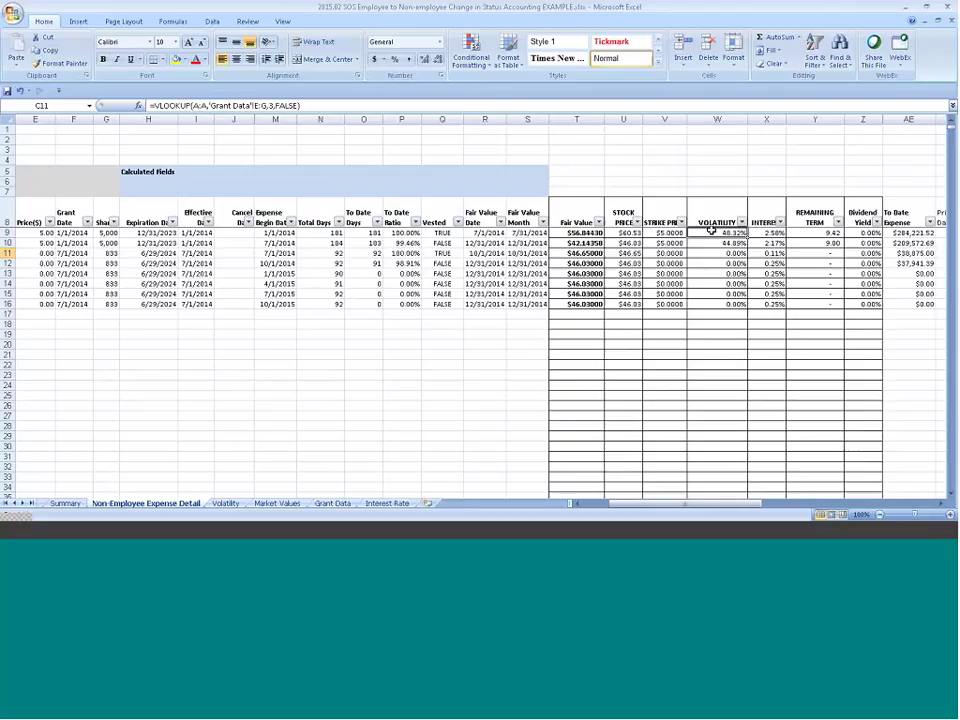
- Compare the volatility formula in W9 with the month-end formulas in S9 and S10 and the remaining-term formula in Y9
click(713, 232)
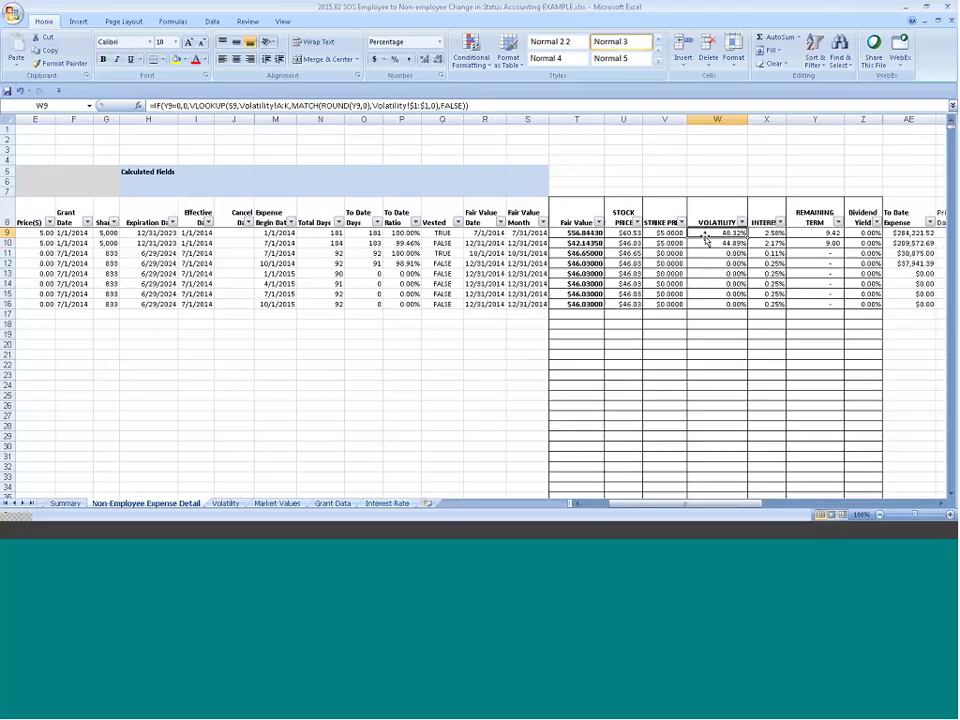
click(527, 232)
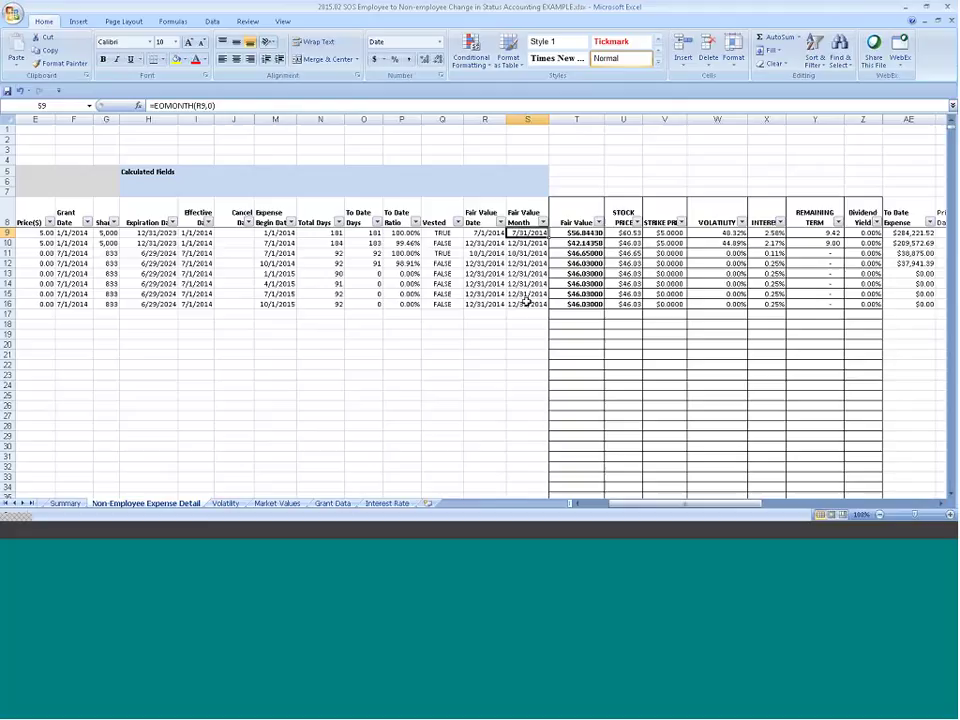
click(818, 233)
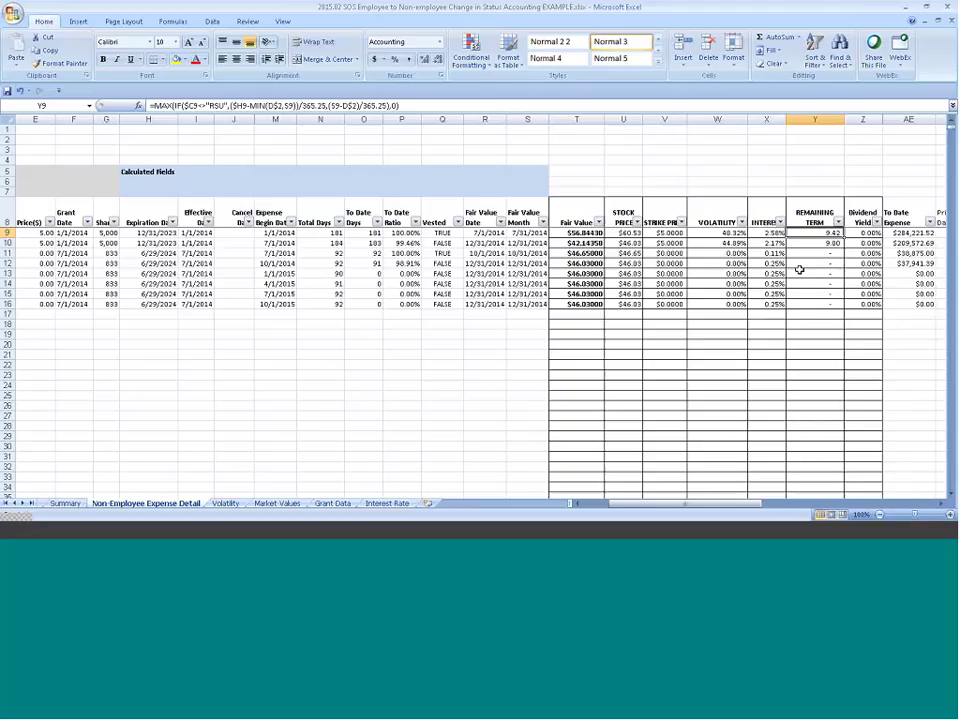
click(523, 234)
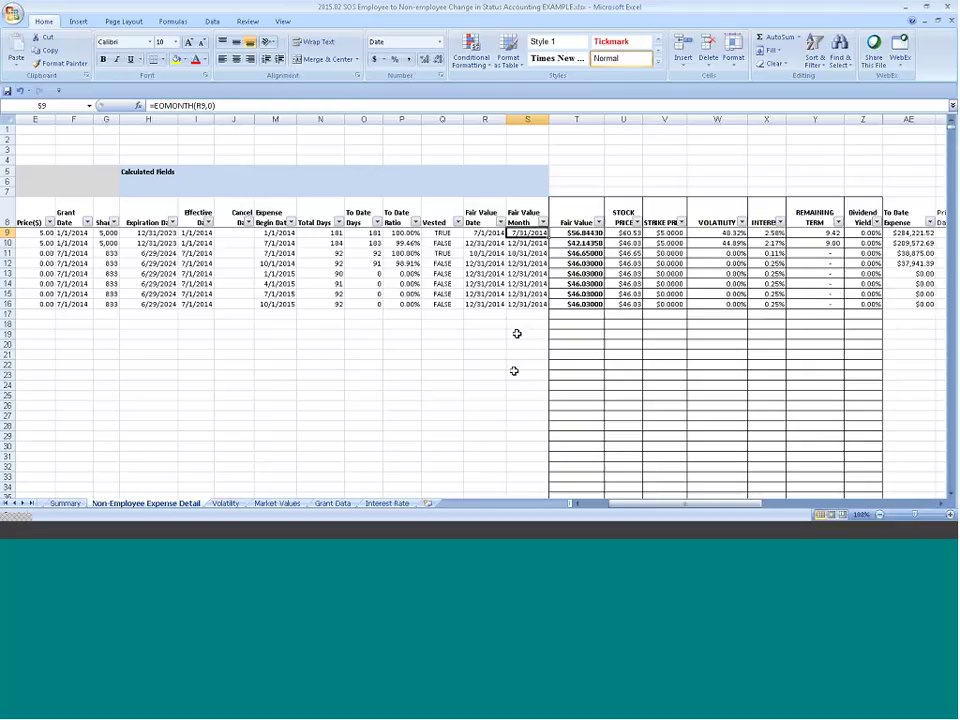
click(521, 243)
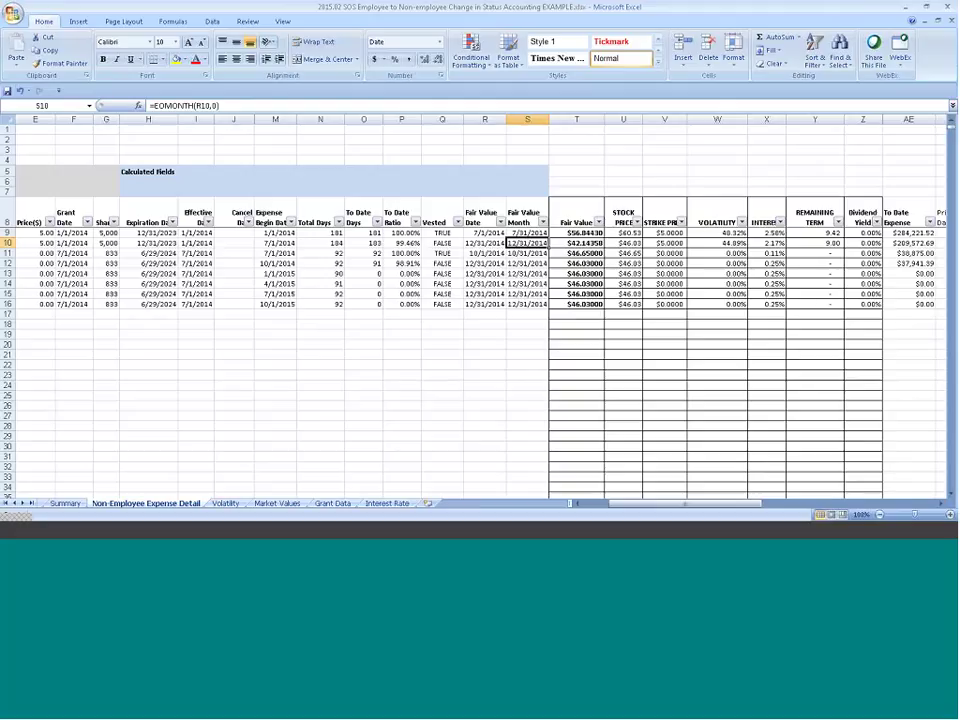
- In W9's volatility formula, change the S9 reference to $S9
click(727, 232)
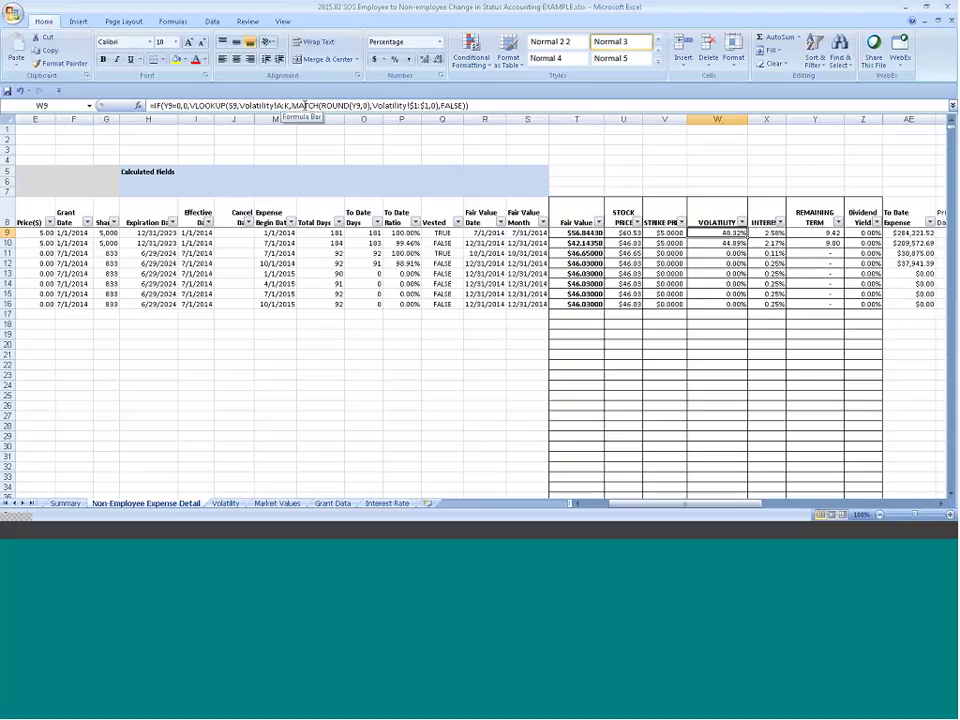
click(228, 105)
text($)
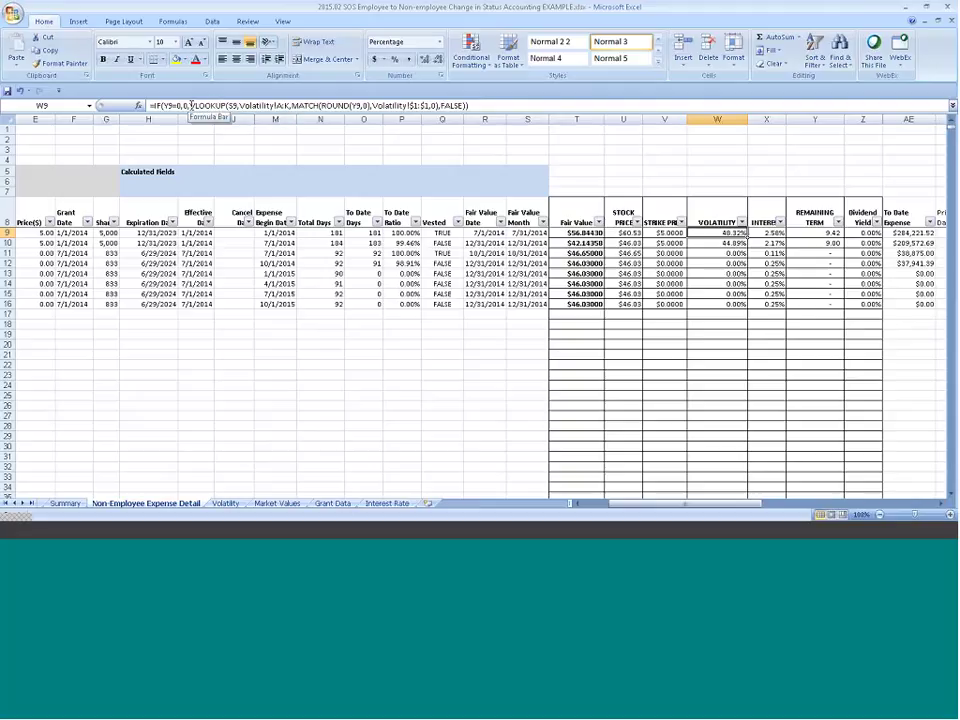
click(690, 304)
click(225, 503)
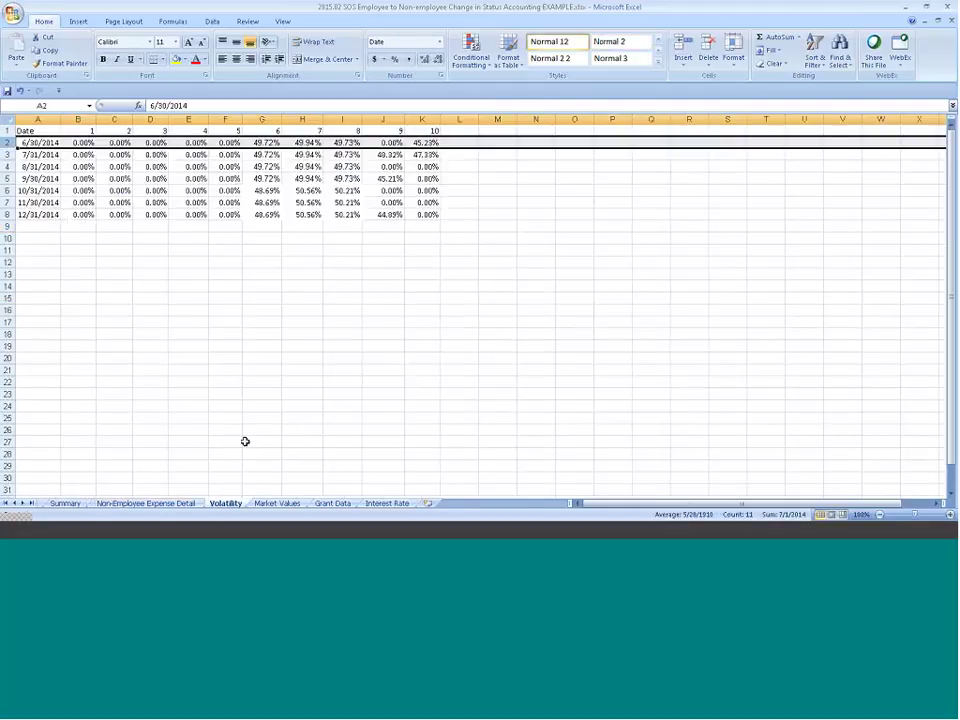
click(78, 131)
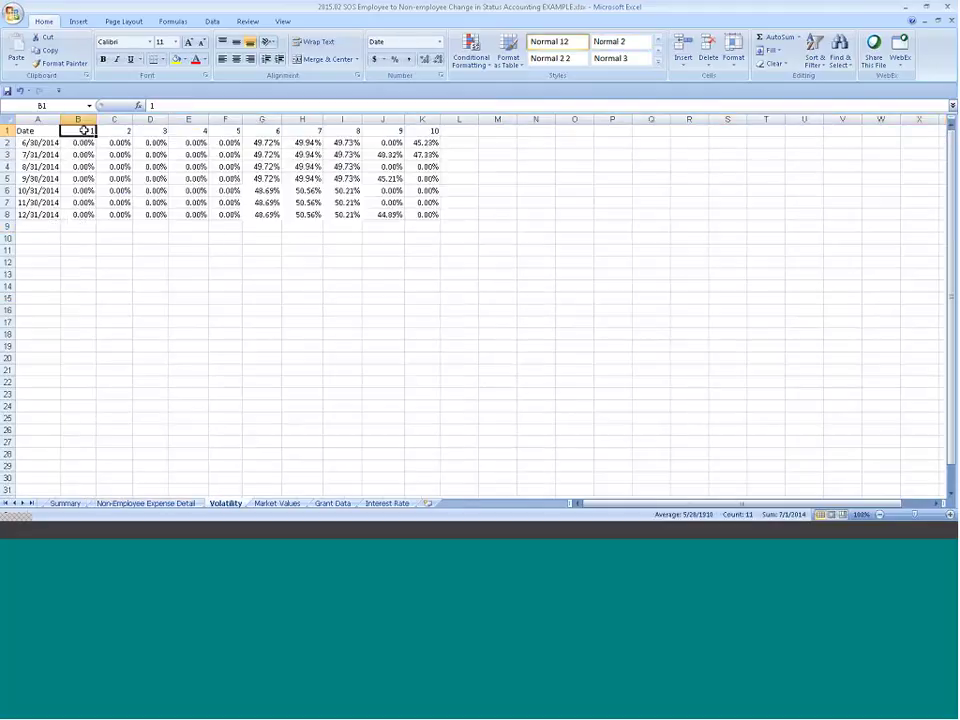
click(120, 131)
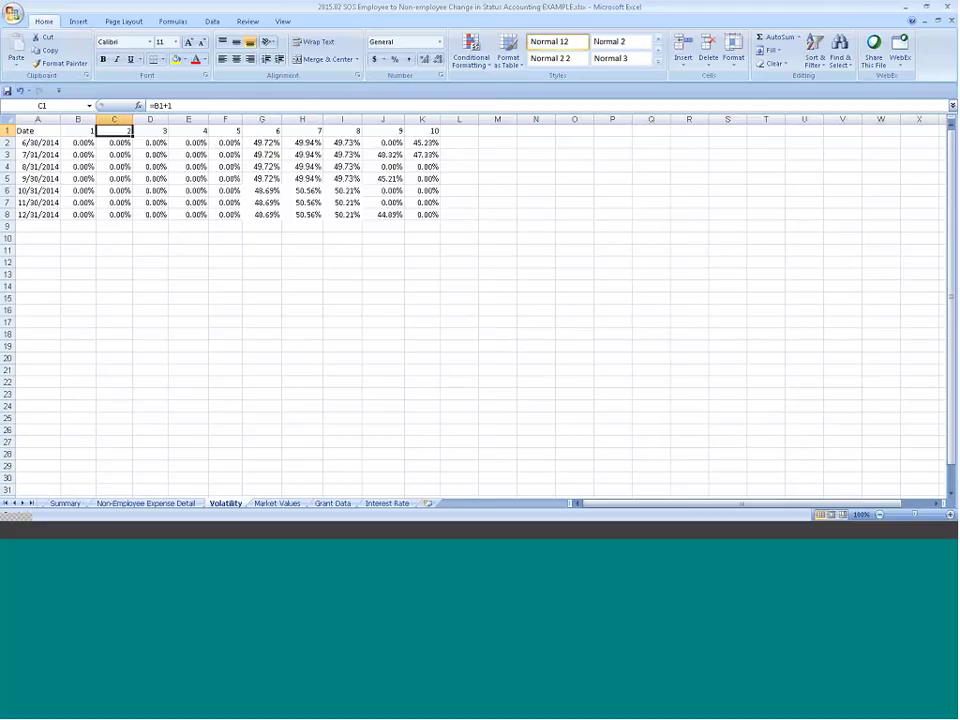
click(43, 142)
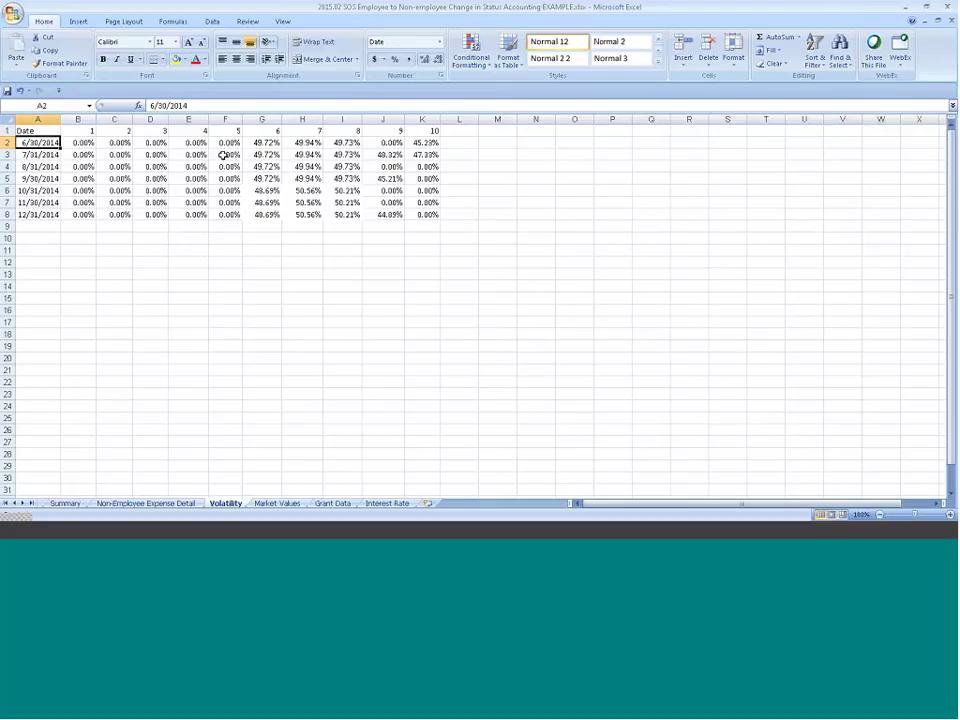
click(262, 131)
click(259, 144)
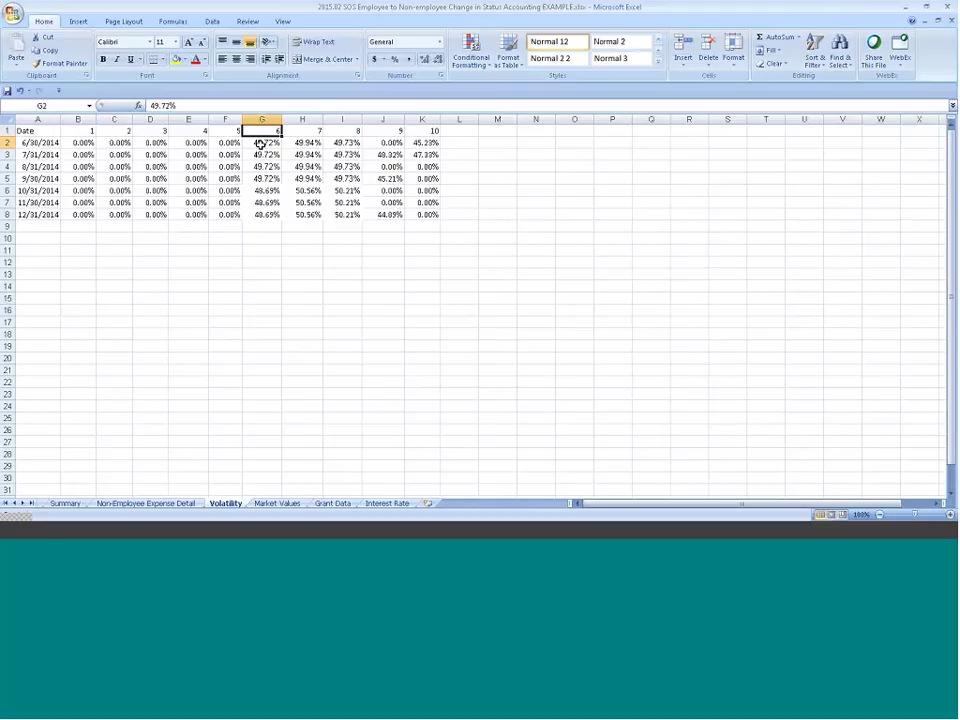
click(314, 132)
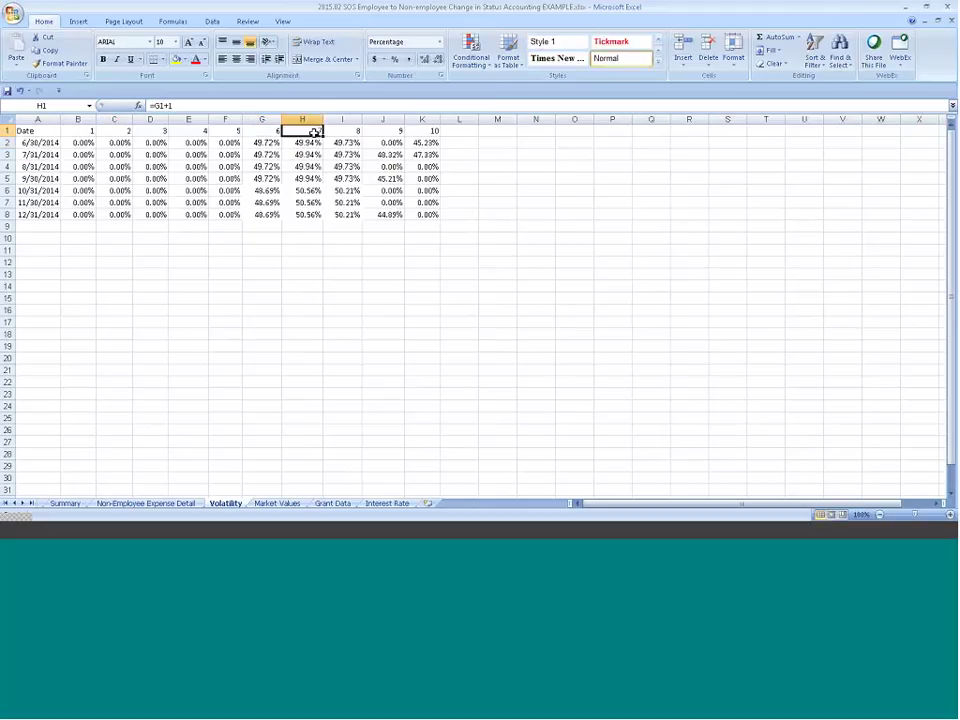
click(311, 143)
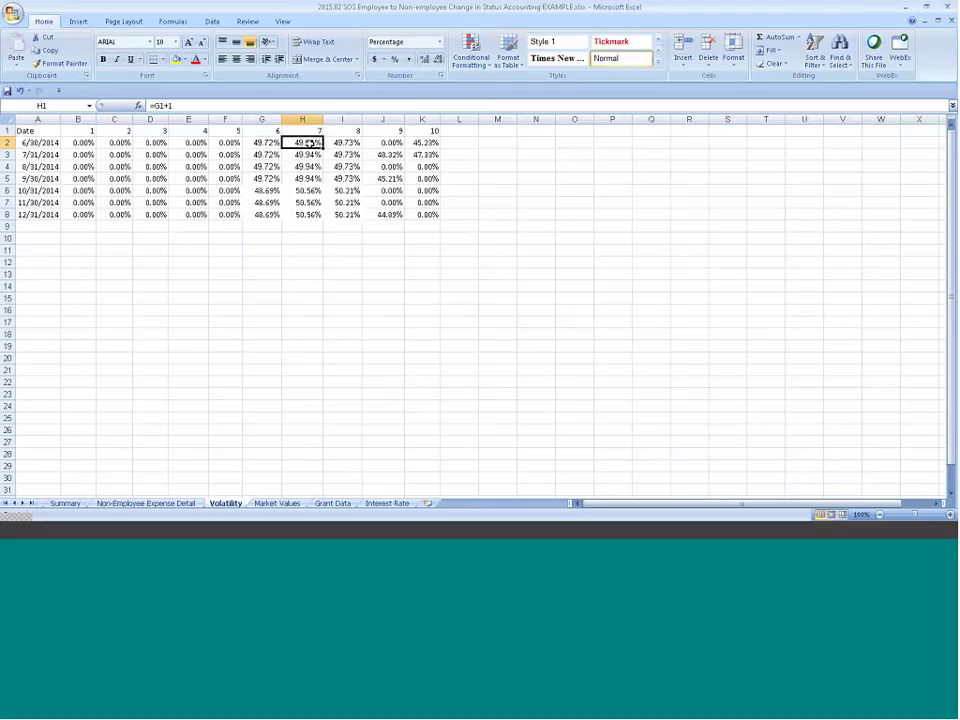
click(352, 132)
click(350, 143)
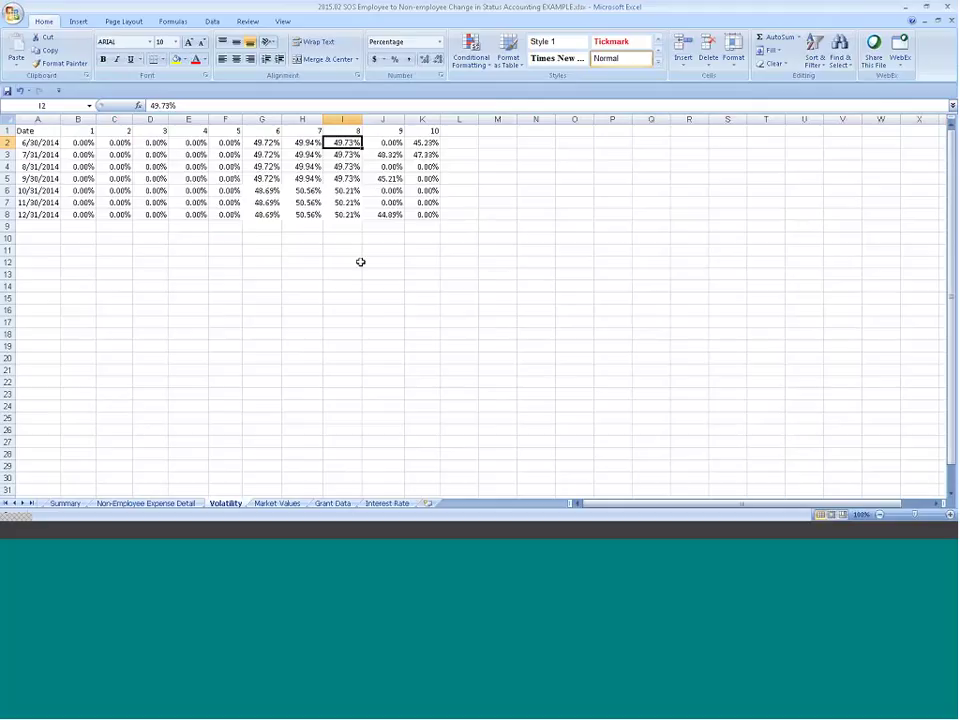
click(187, 504)
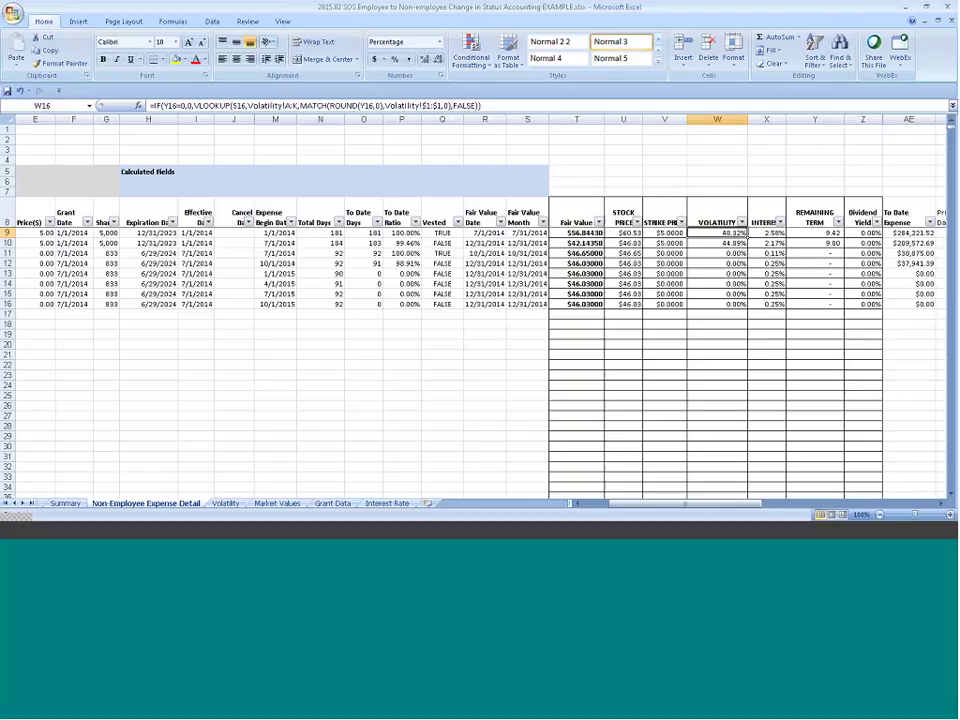
key(Up)
key(Up)
key(Up)
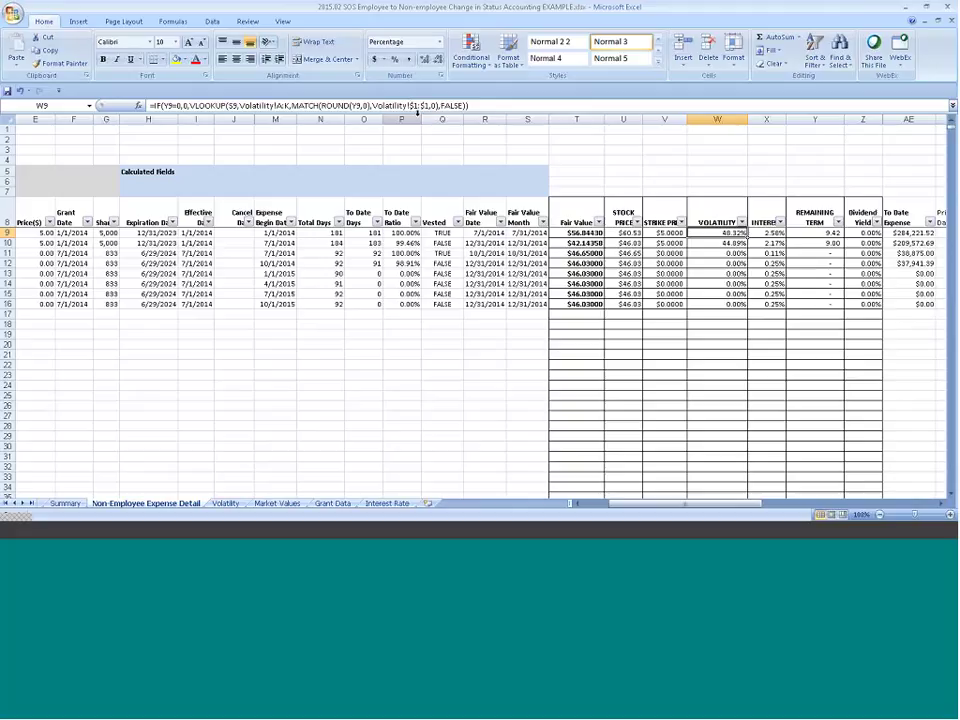
- View the Volatility sheet's grid, selecting the term-number row 1 and the first date in A2
click(229, 504)
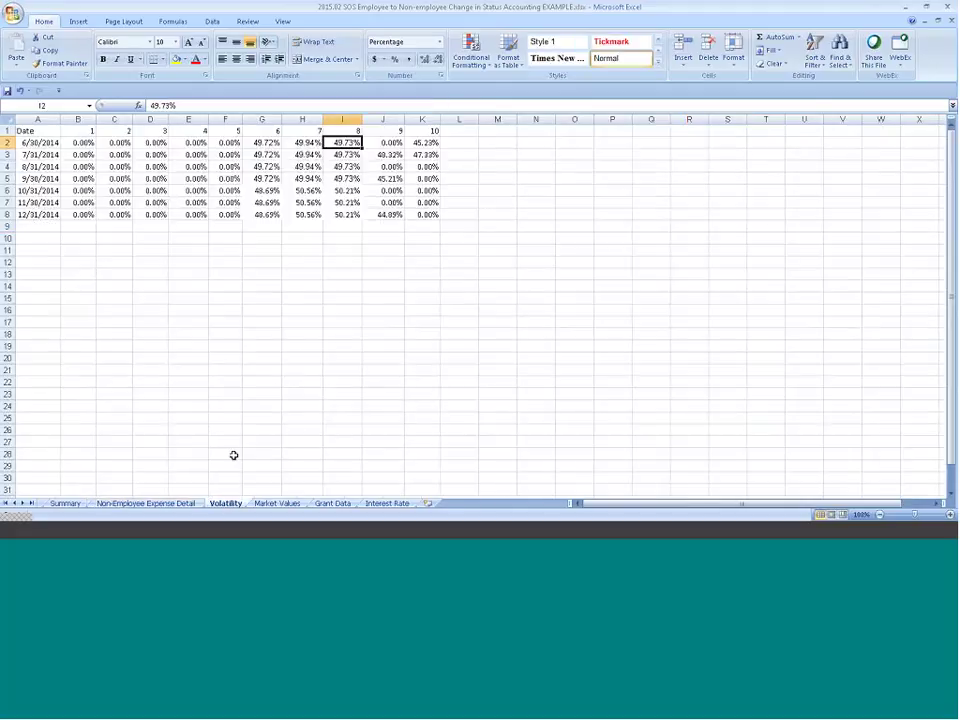
click(7, 131)
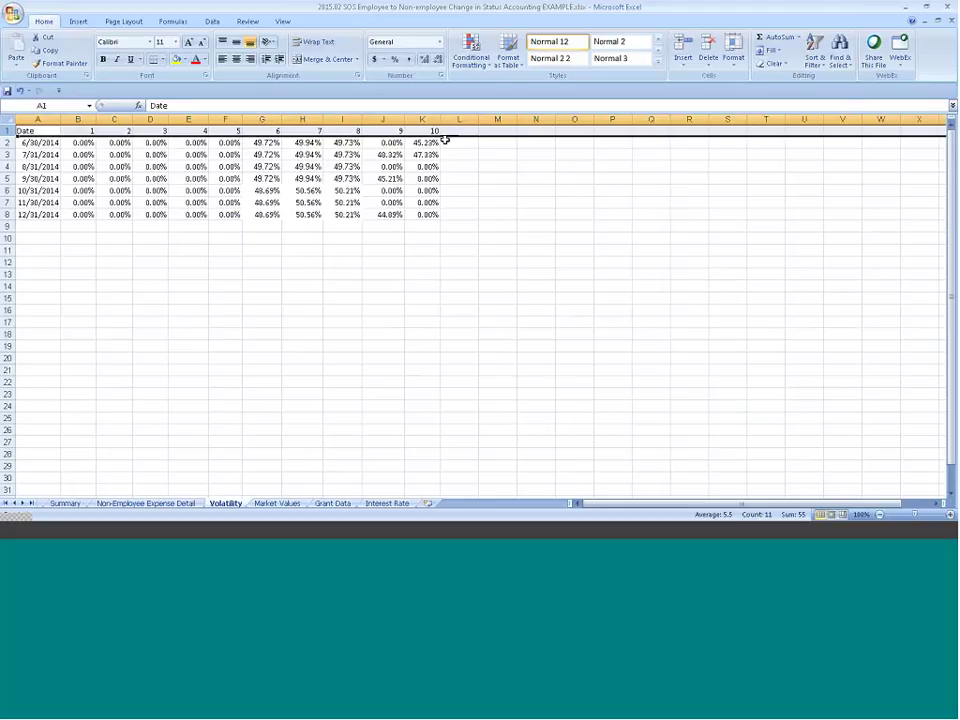
click(46, 142)
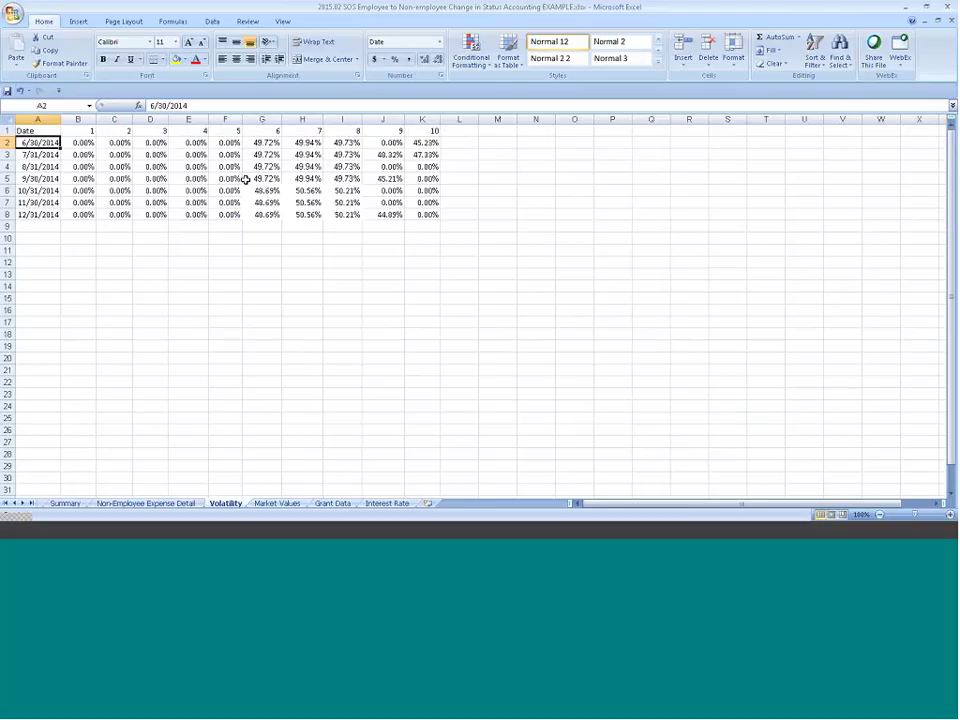
- Switch back to the Non-Employee Expense Detail sheet
click(134, 504)
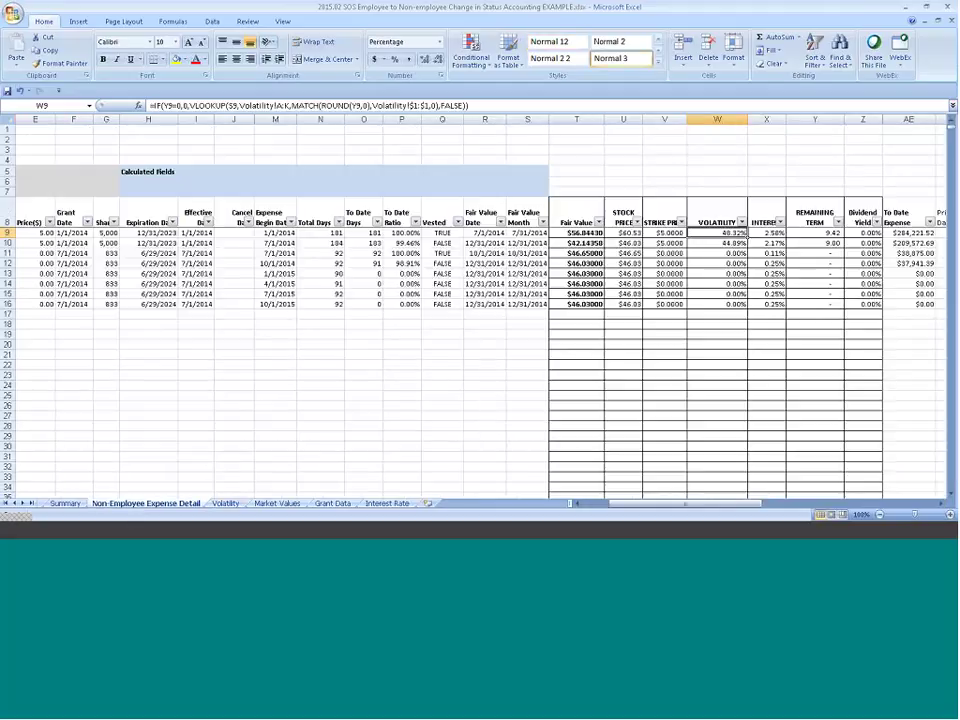